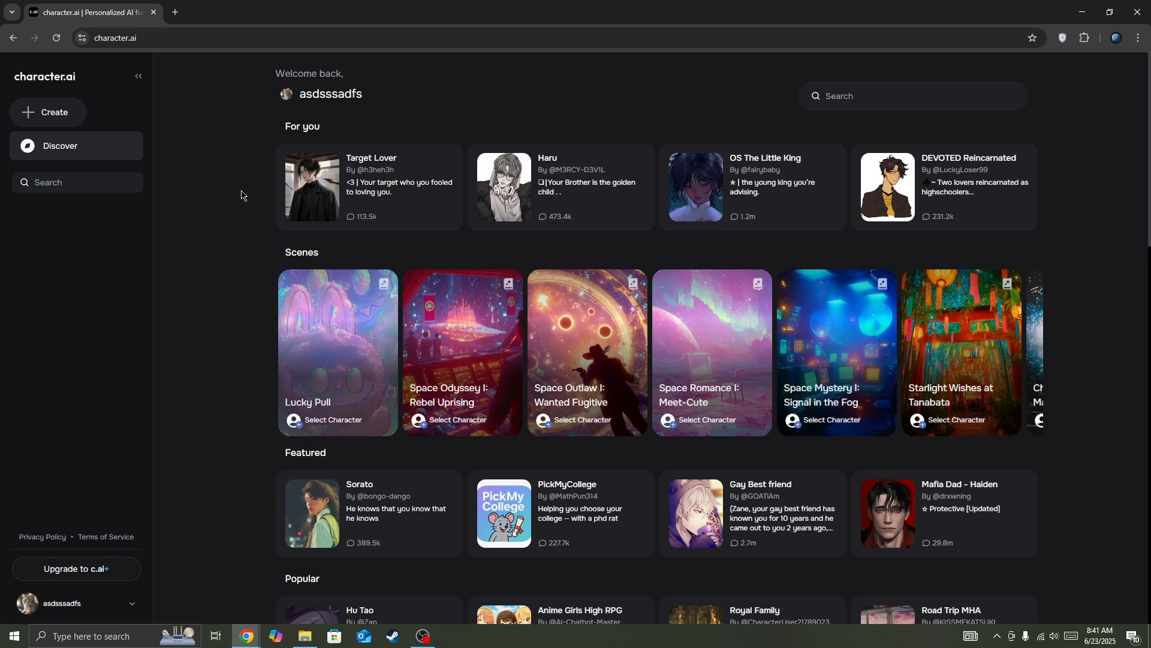
Copy the word 'character' from the address bar and paste it into a new tab's search
left_click(102, 38)
double_click(102, 38)
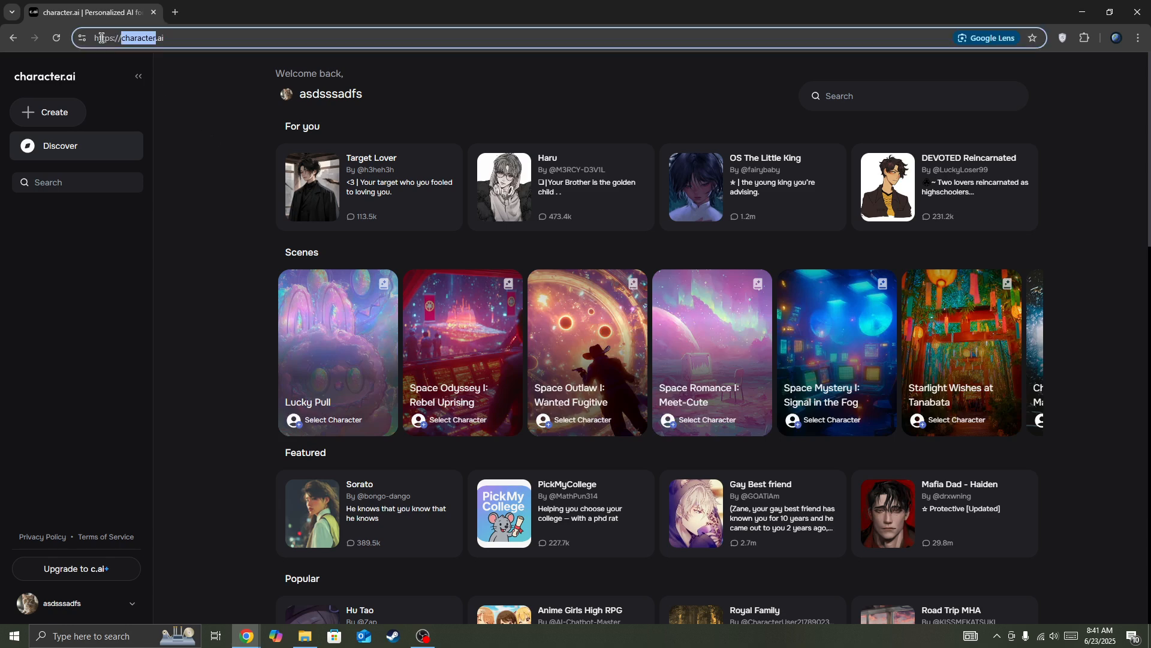
key("ctrl+c")
left_click(174, 11)
key("ctrl+v")
type("server ")
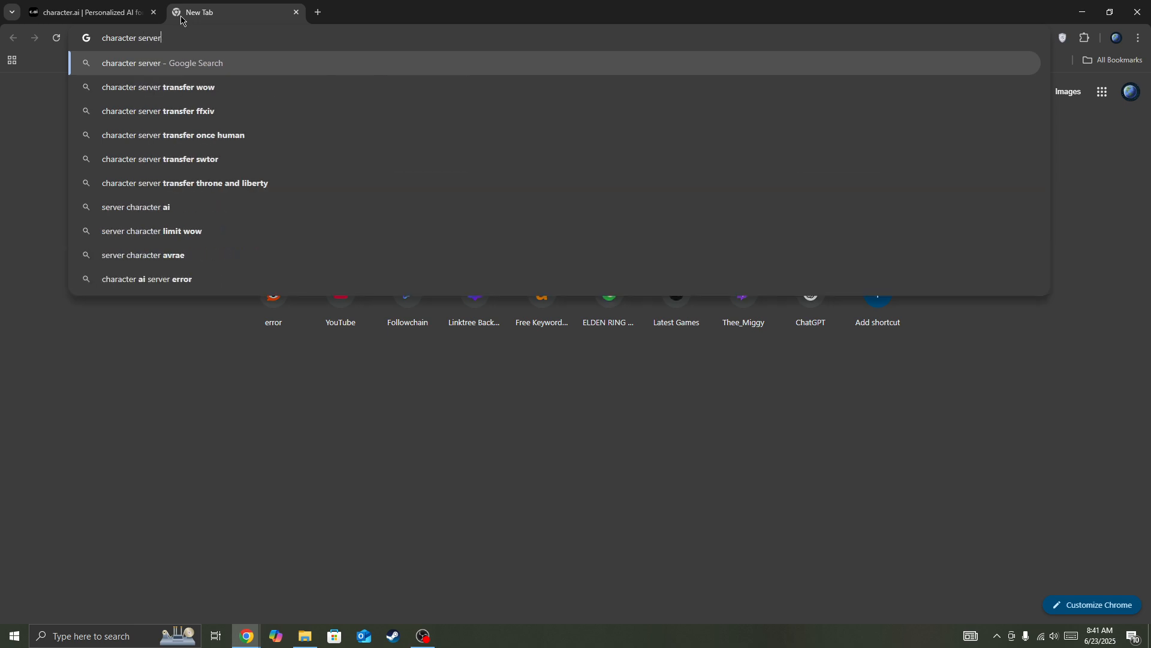
type("st")
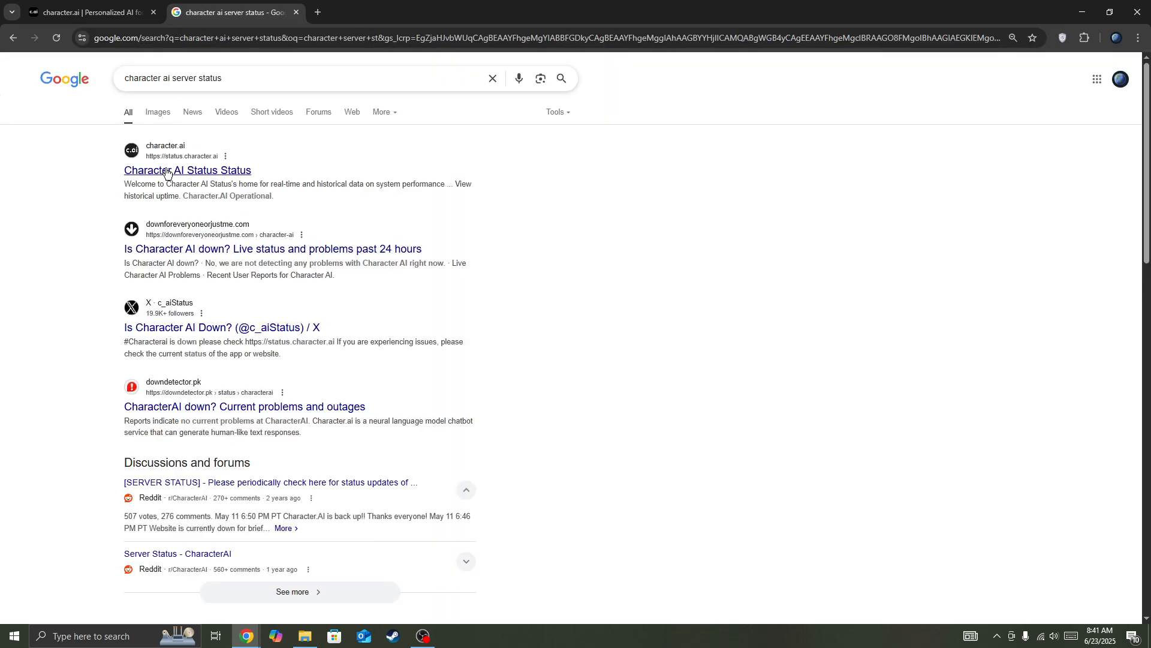
Open the Character AI Status result from the search results
left_click(167, 172)
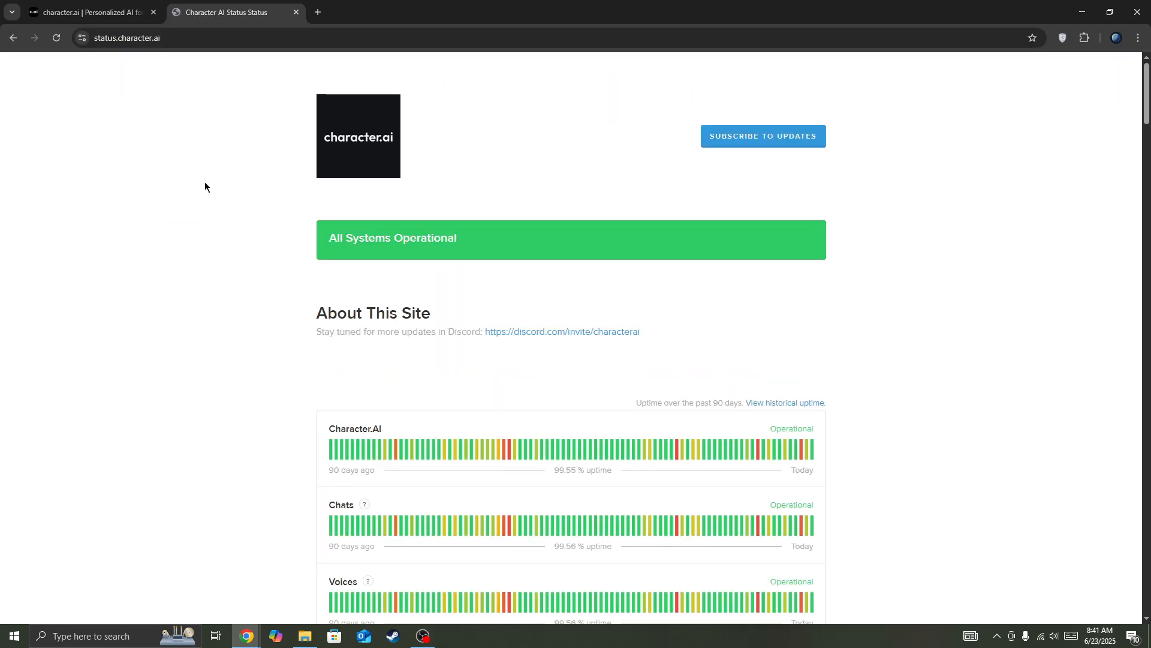
scroll(559, 317, "down", 1)
scroll(559, 317, "down", 3)
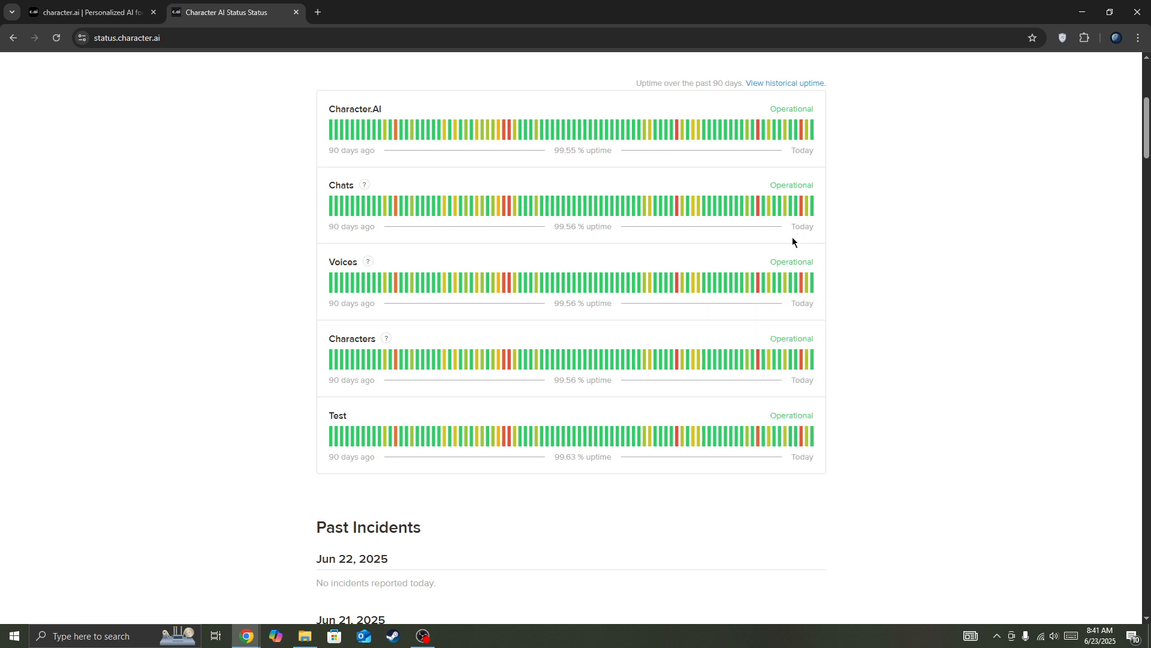
scroll(793, 236, "up", 4)
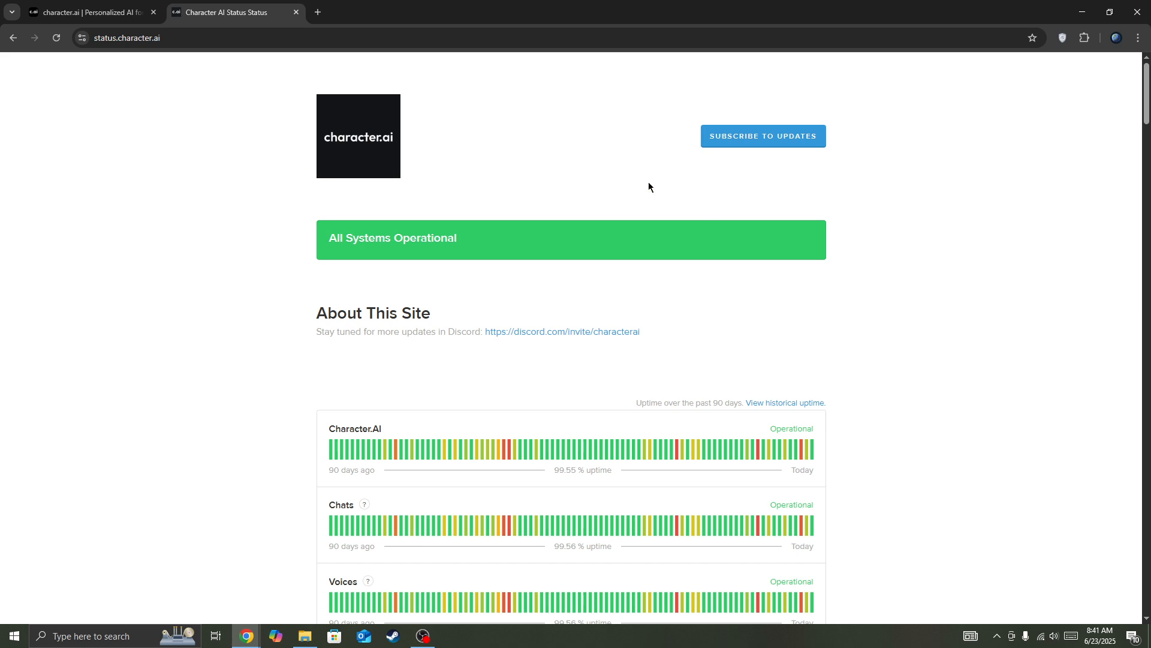
left_click(296, 12)
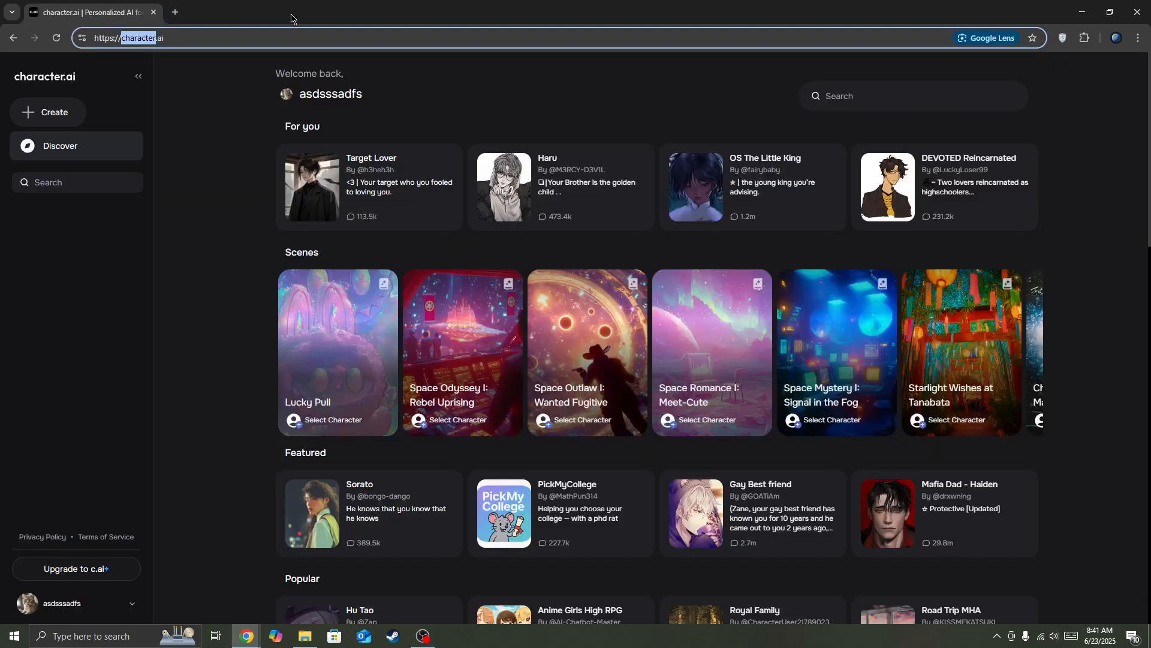
double_click(191, 196)
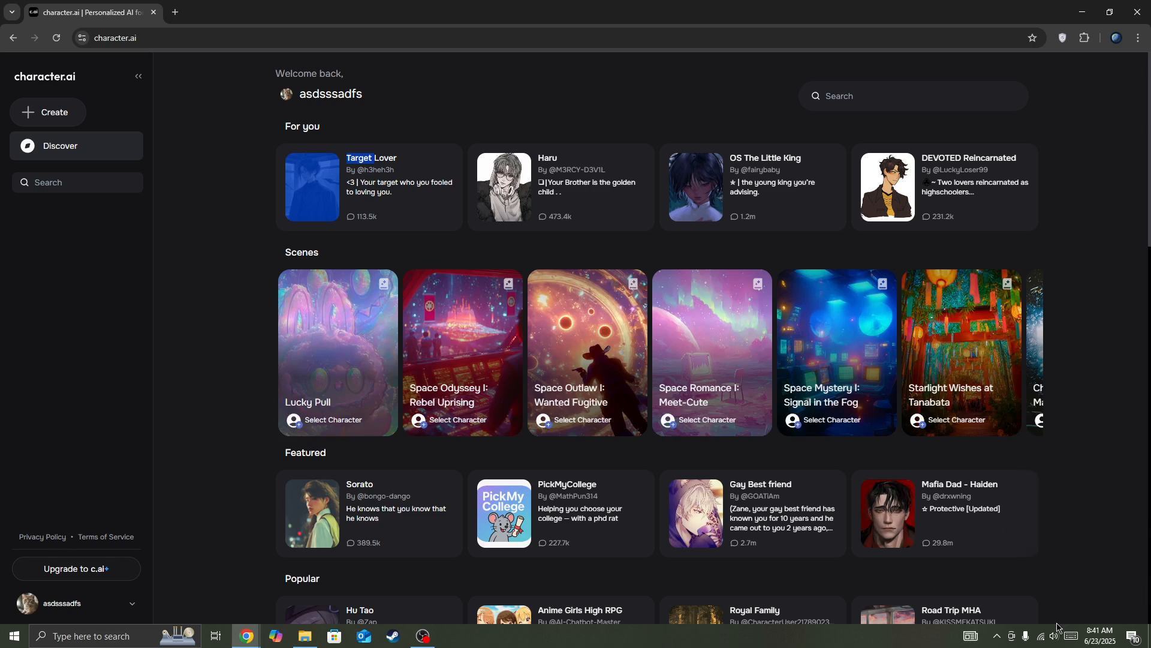
left_click(1041, 637)
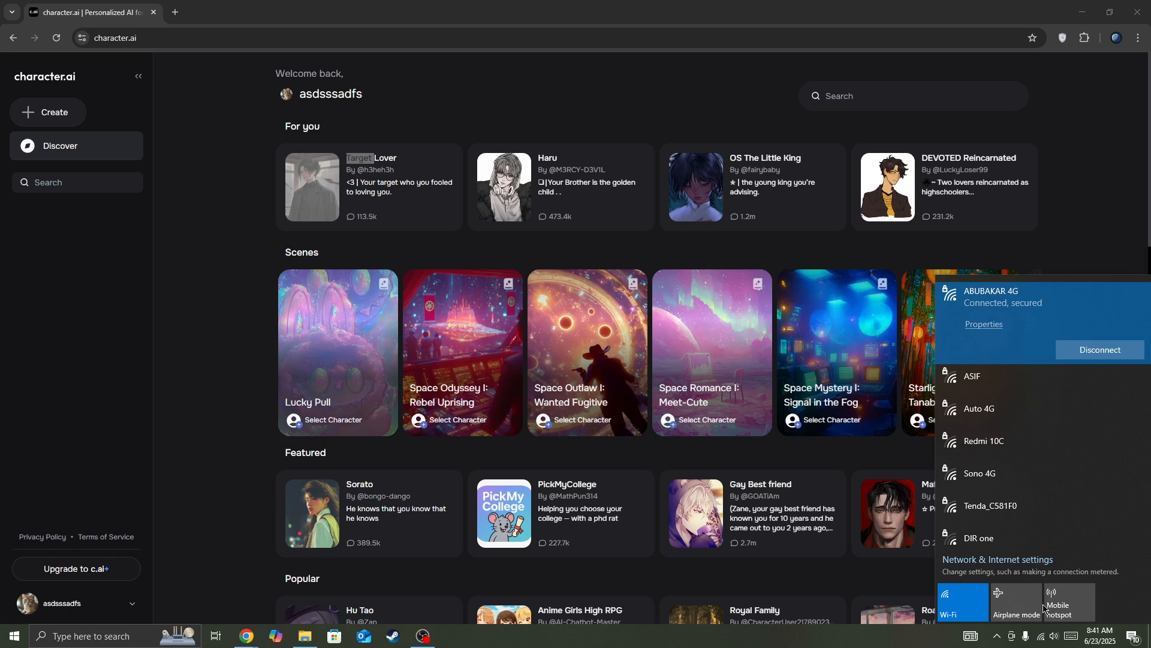
Go to Chrome Settings and show the Privacy and security section
left_click(1123, 171)
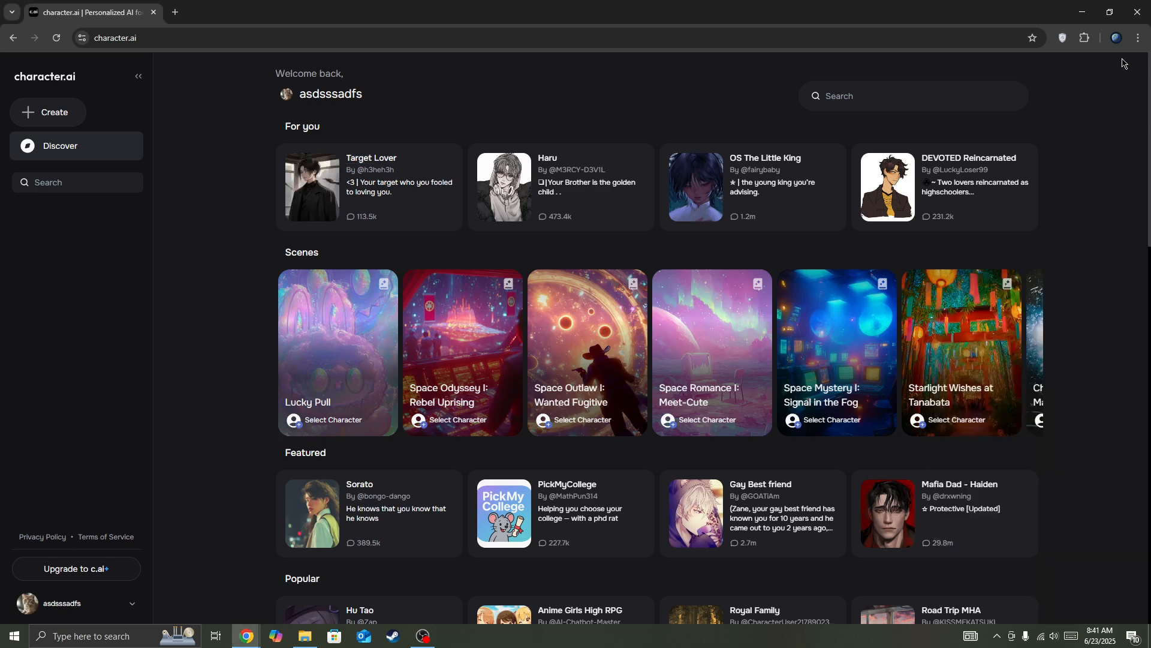
left_click(1137, 38)
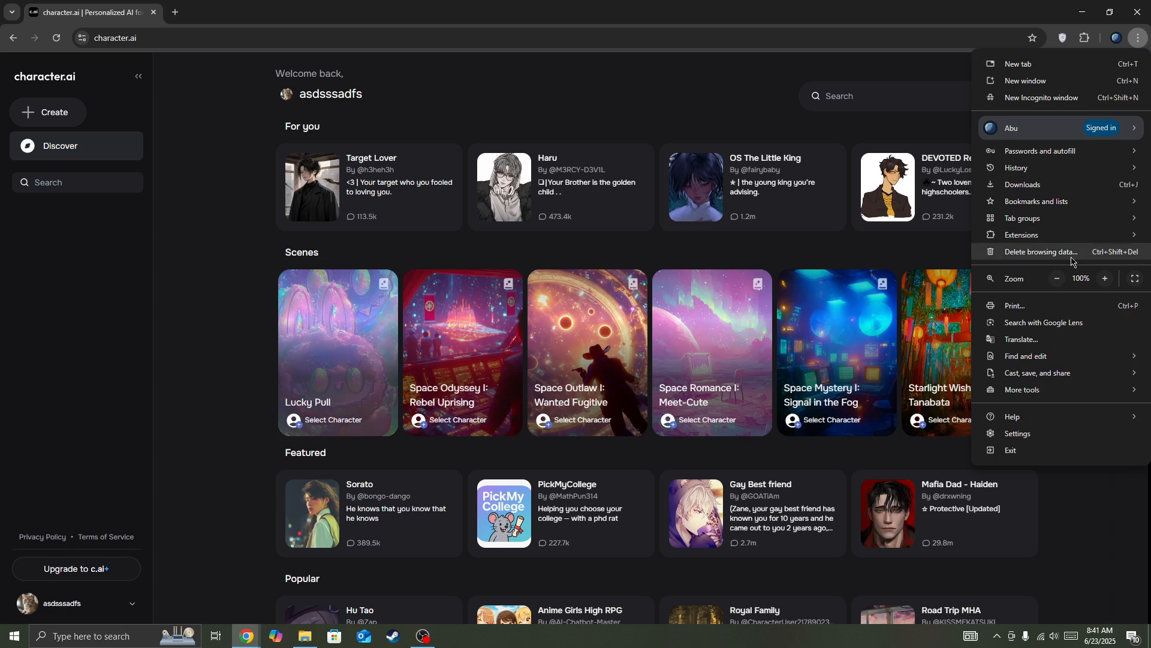
left_click(1017, 434)
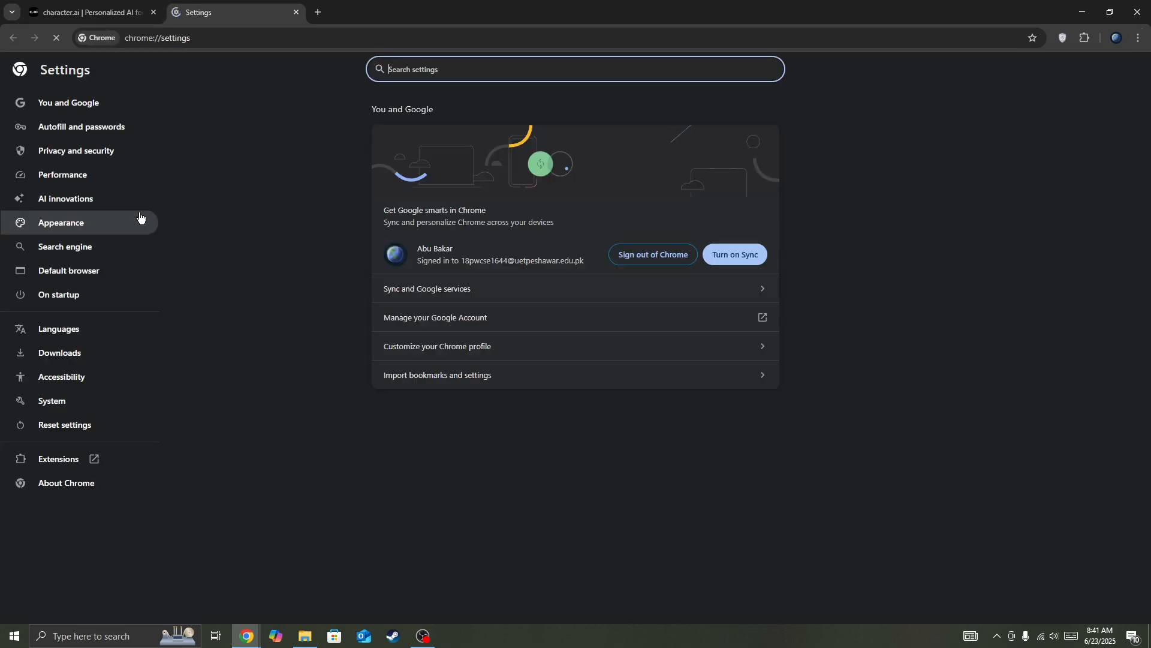
left_click(76, 150)
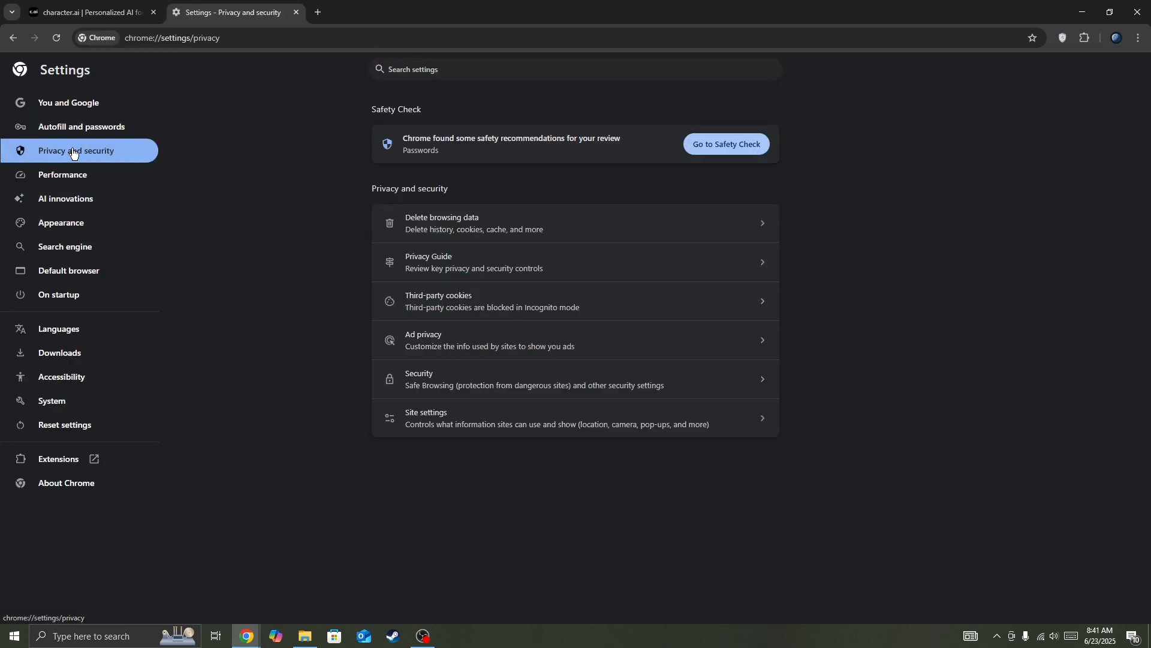
Delete history, cookies and cached files with the time range set to All time
left_click(469, 224)
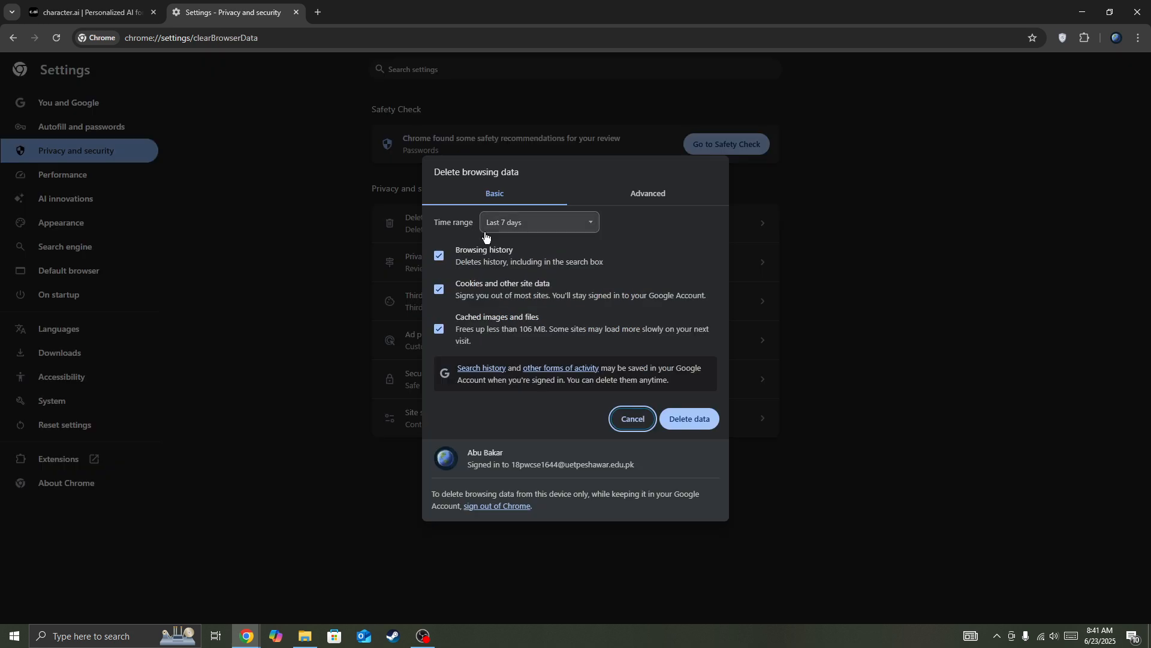
left_click(515, 232)
left_click(500, 298)
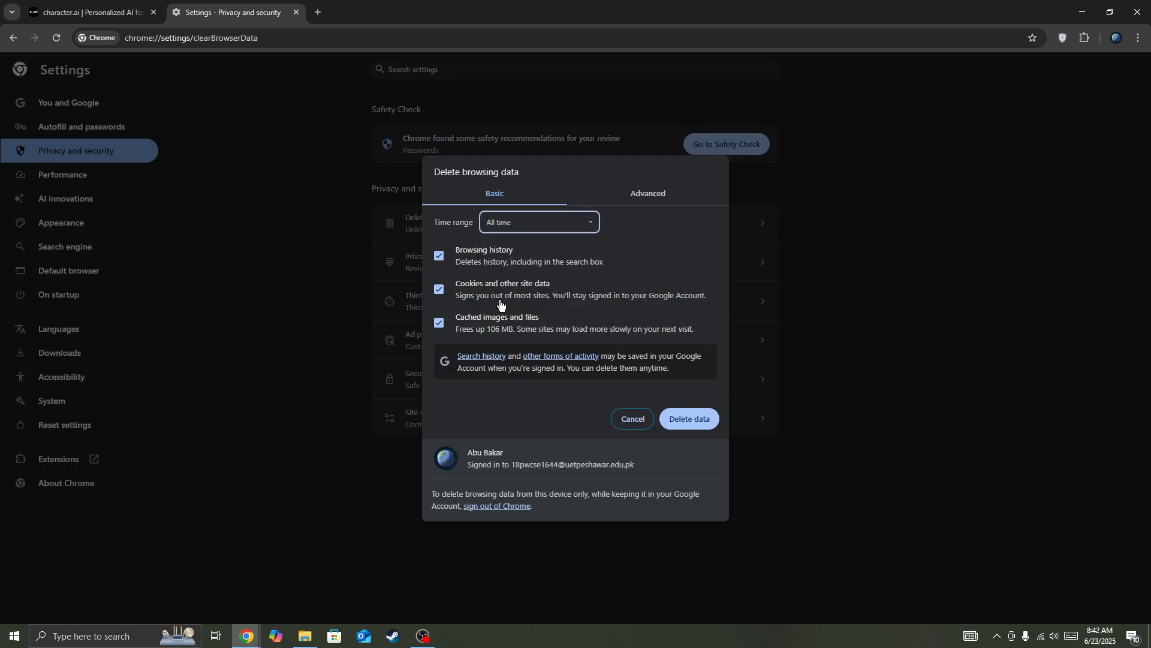
left_click(632, 419)
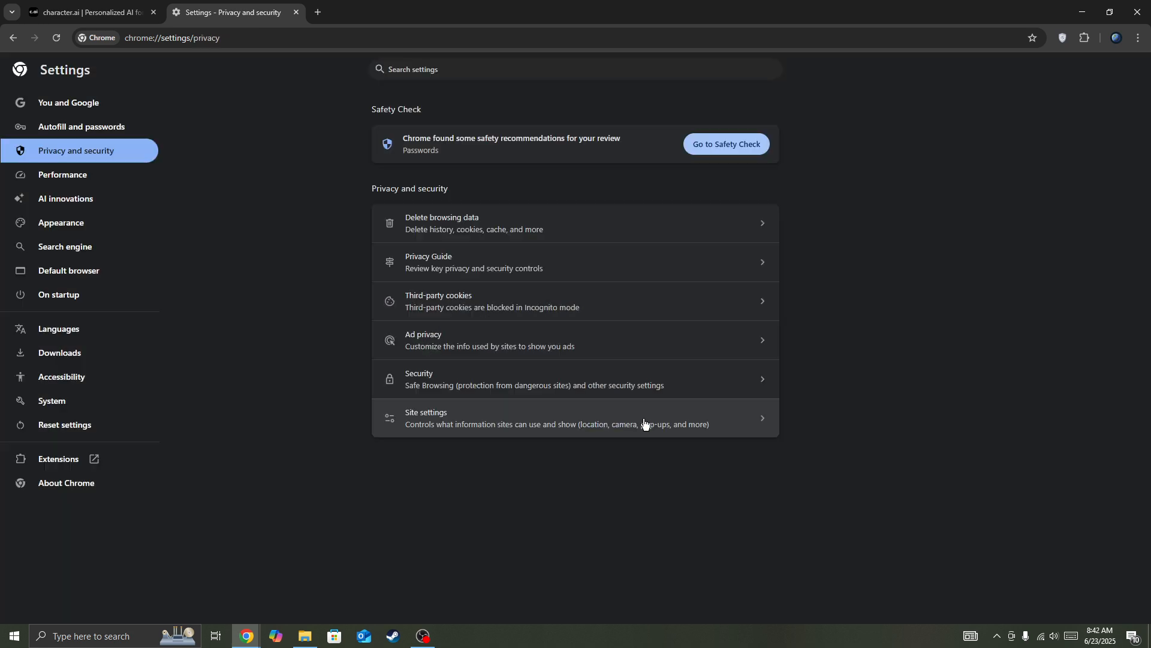
Close the Settings tab, leaving only the Character.AI home page open
left_click(300, 12)
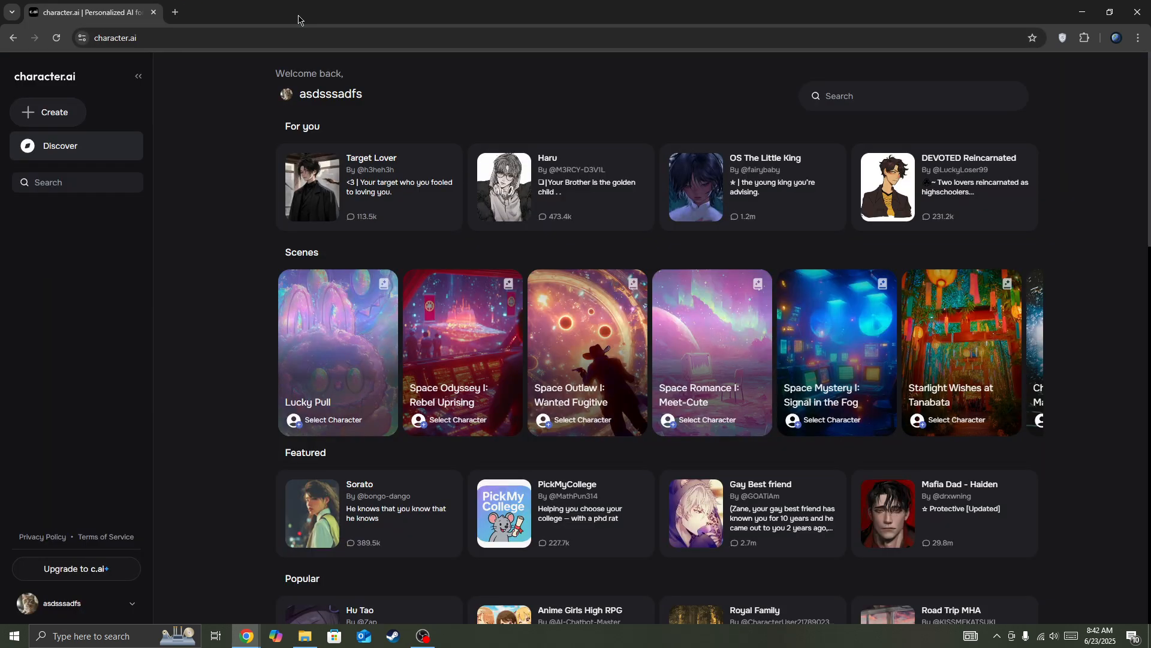